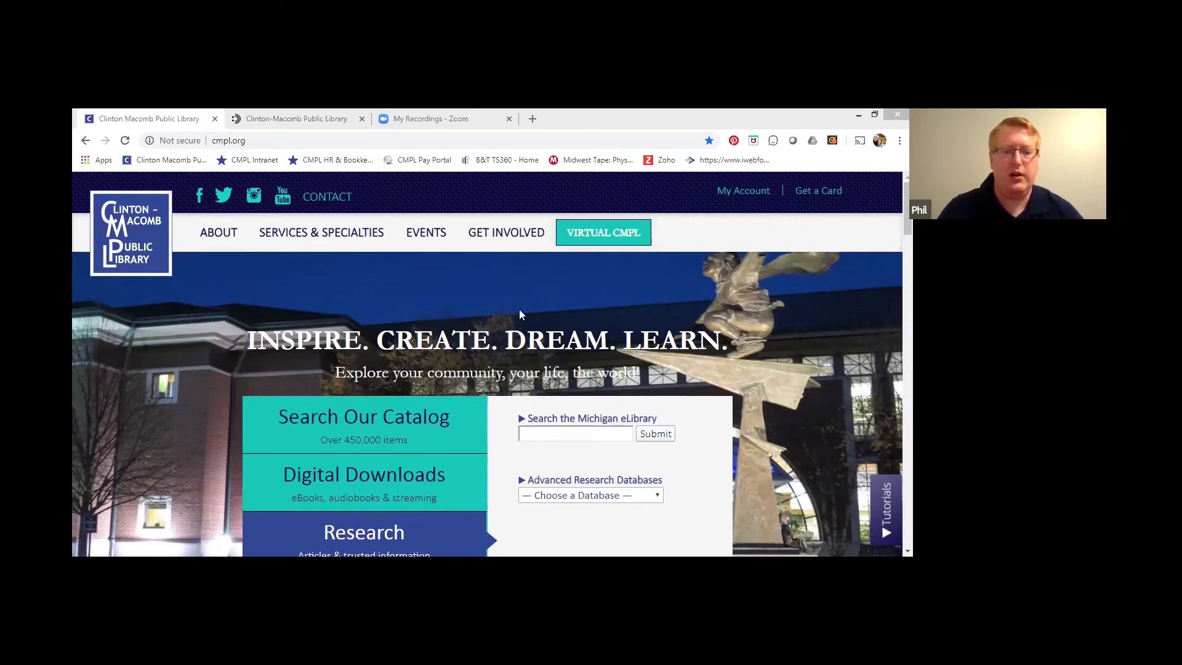
Choose Pronunciator from the Choose a Database list to reach its start page.
{"action": "left_click", "coordinate": [652, 495]}
{"action": "left_click_drag", "start_coordinate": [732, 244], "coordinate": [723, 424]}
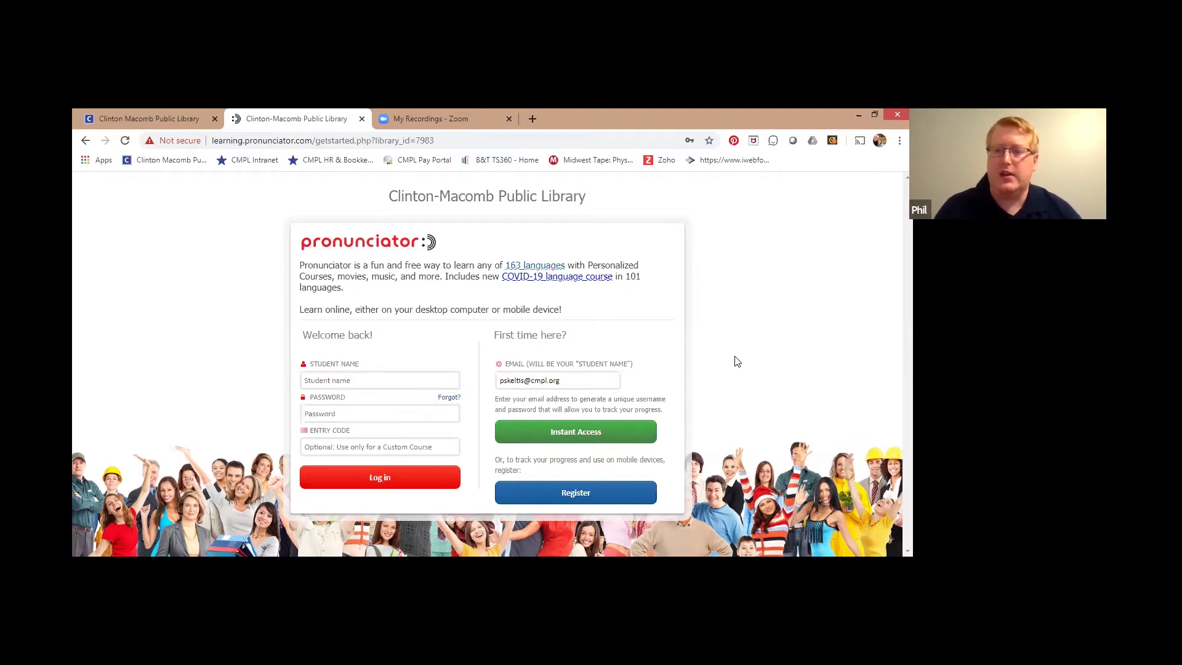
Enter as a first-time user via Instant Access, choose French, and open the Main Course.
{"action": "left_click", "coordinate": [555, 437]}
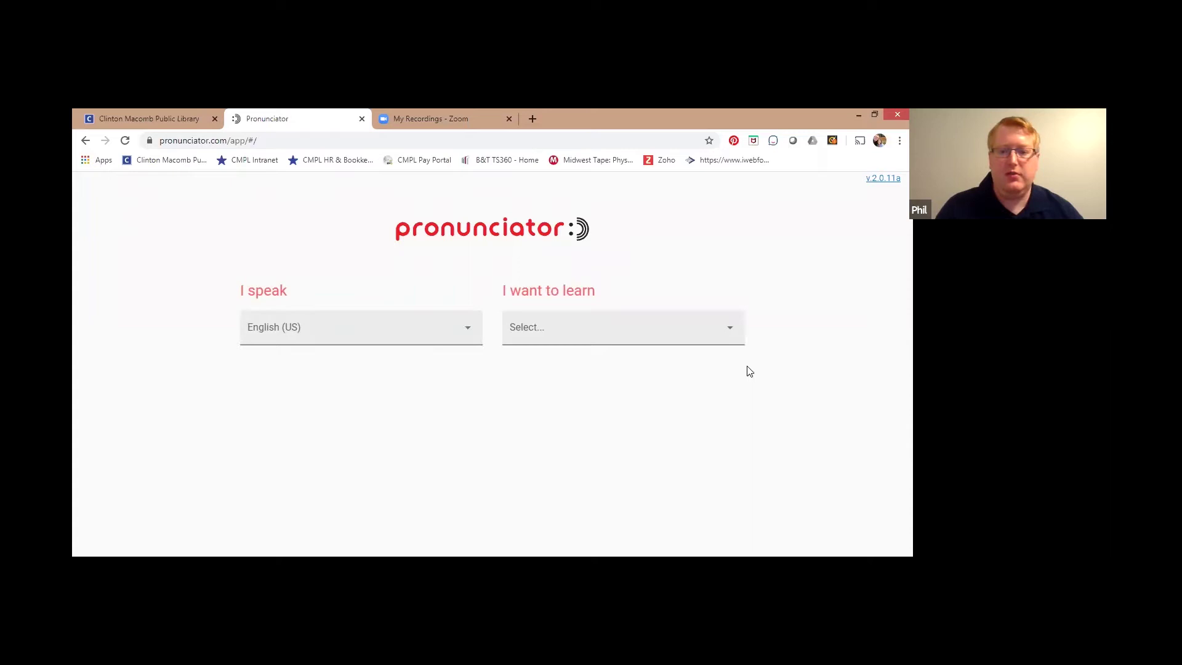
{"action": "left_click", "coordinate": [716, 331]}
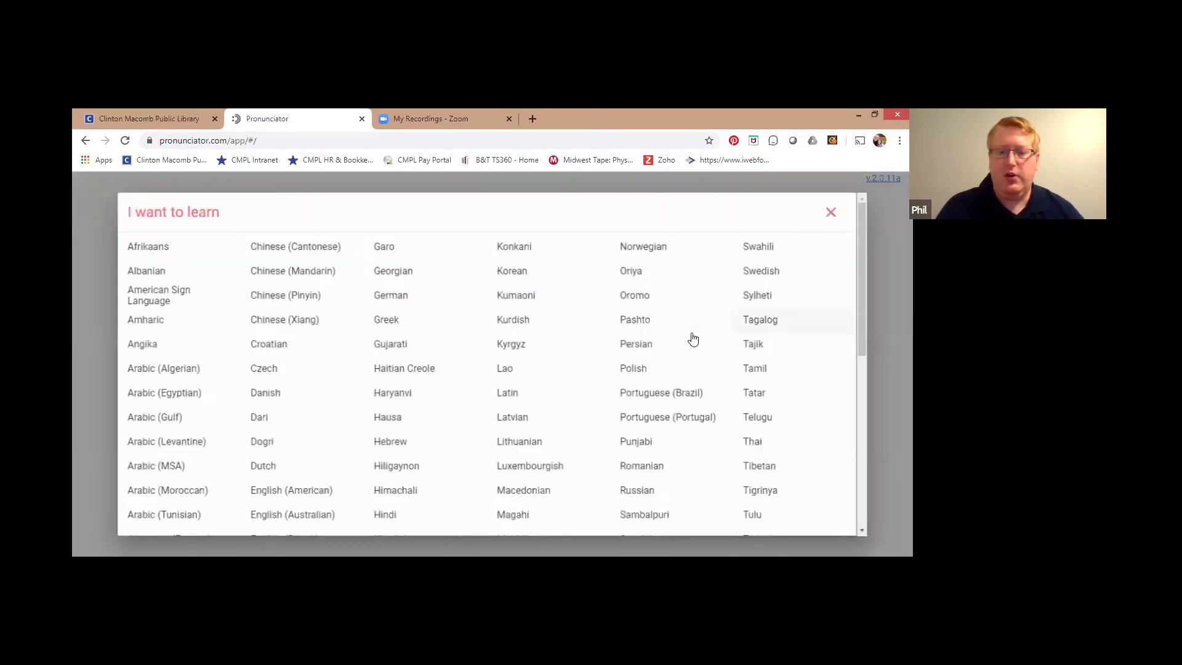
{"action": "scroll", "coordinate": [489, 417], "scroll_direction": "down", "scroll_amount": 2}
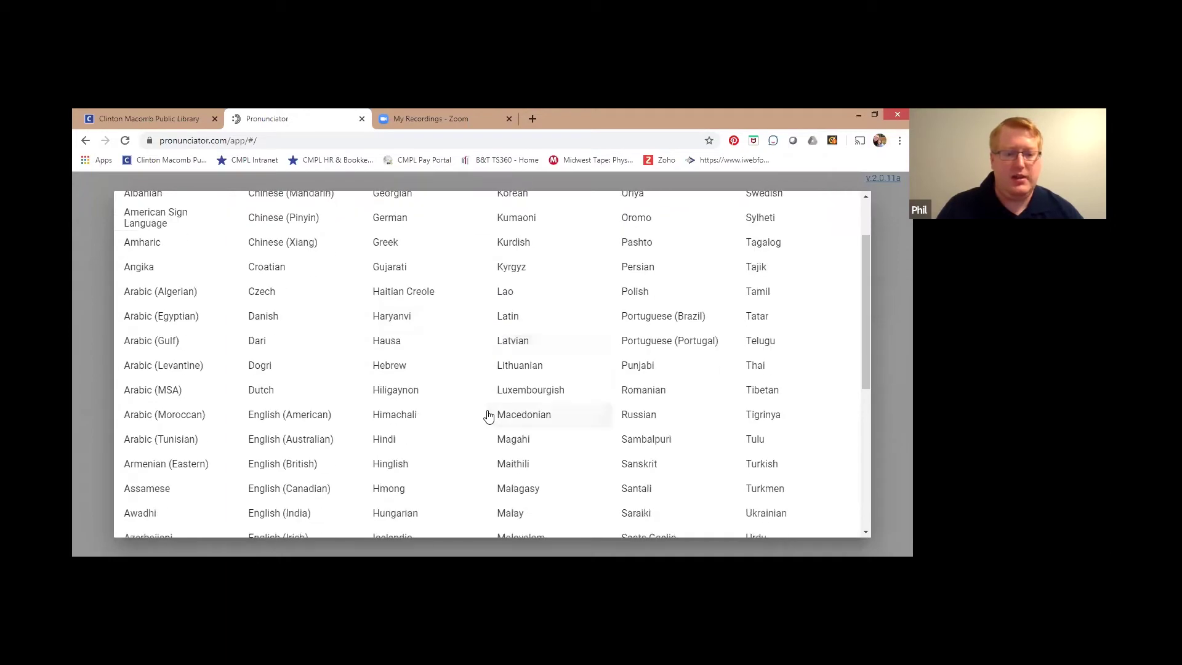
{"action": "scroll", "coordinate": [489, 417], "scroll_direction": "down", "scroll_amount": 2}
{"action": "scroll", "coordinate": [489, 417], "scroll_direction": "down", "scroll_amount": 1}
{"action": "scroll", "coordinate": [489, 417], "scroll_direction": "down", "scroll_amount": 2}
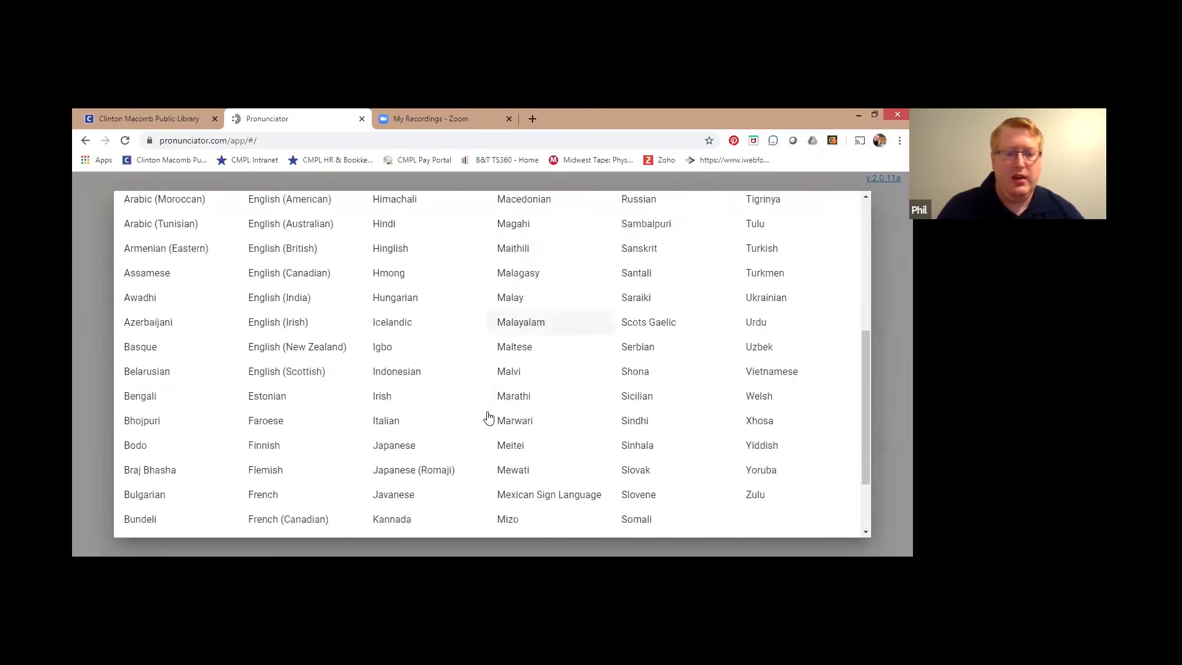
{"action": "scroll", "coordinate": [489, 416], "scroll_direction": "down", "scroll_amount": 1}
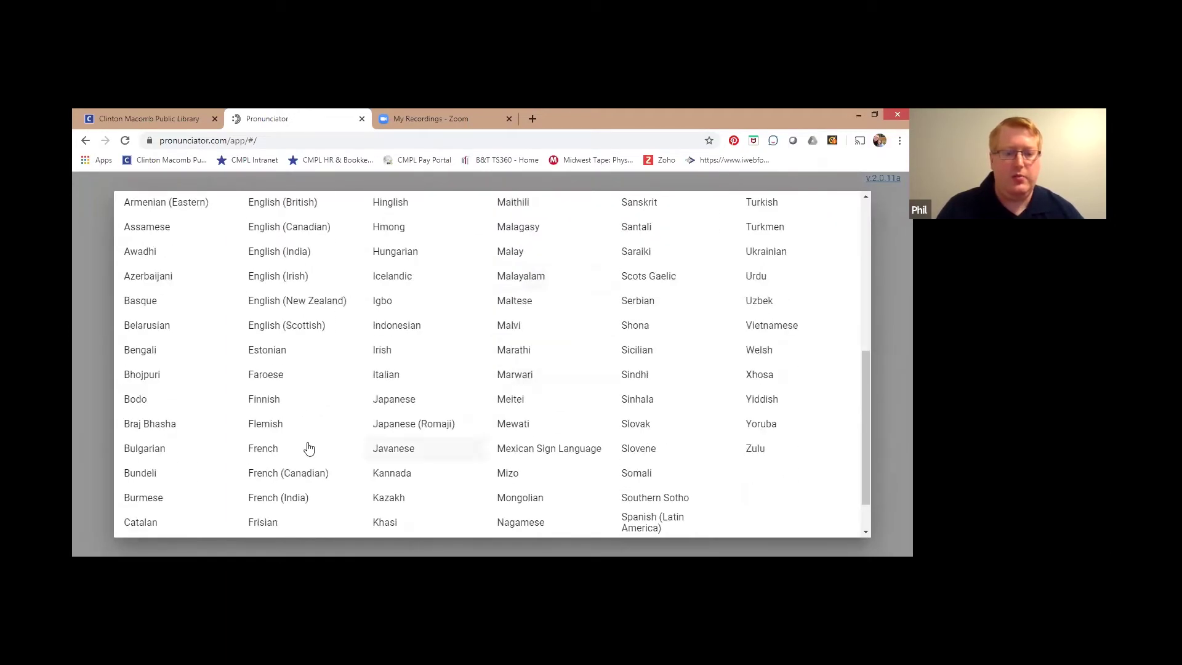
{"action": "left_click", "coordinate": [263, 450]}
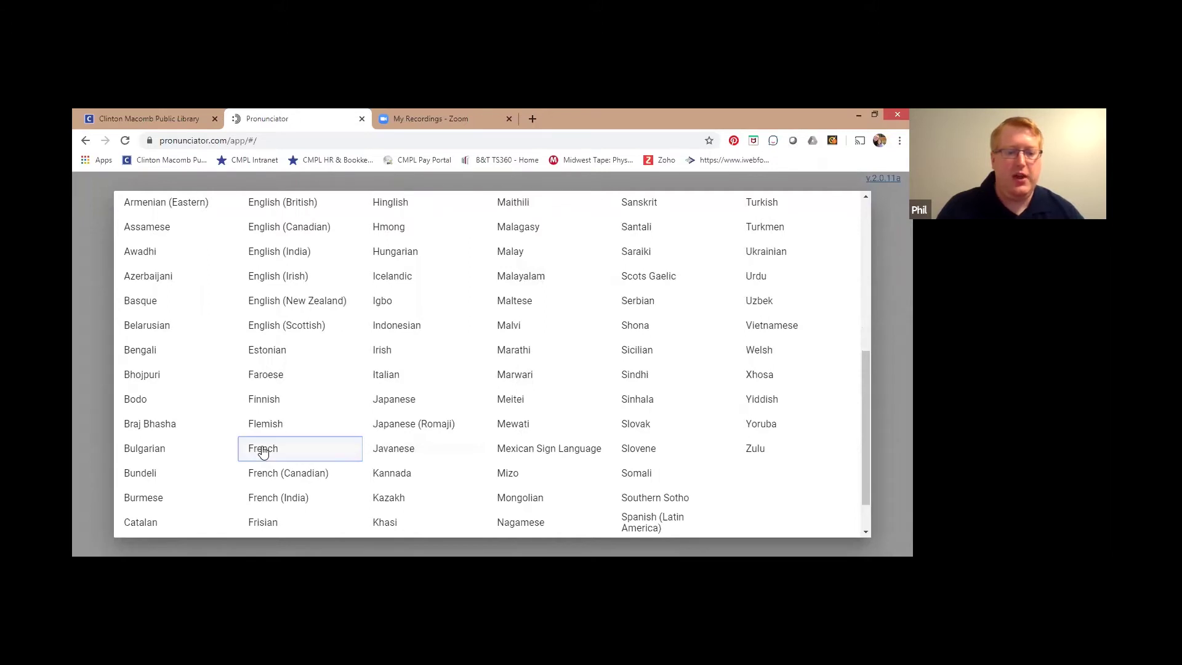
{"action": "left_click", "coordinate": [263, 450]}
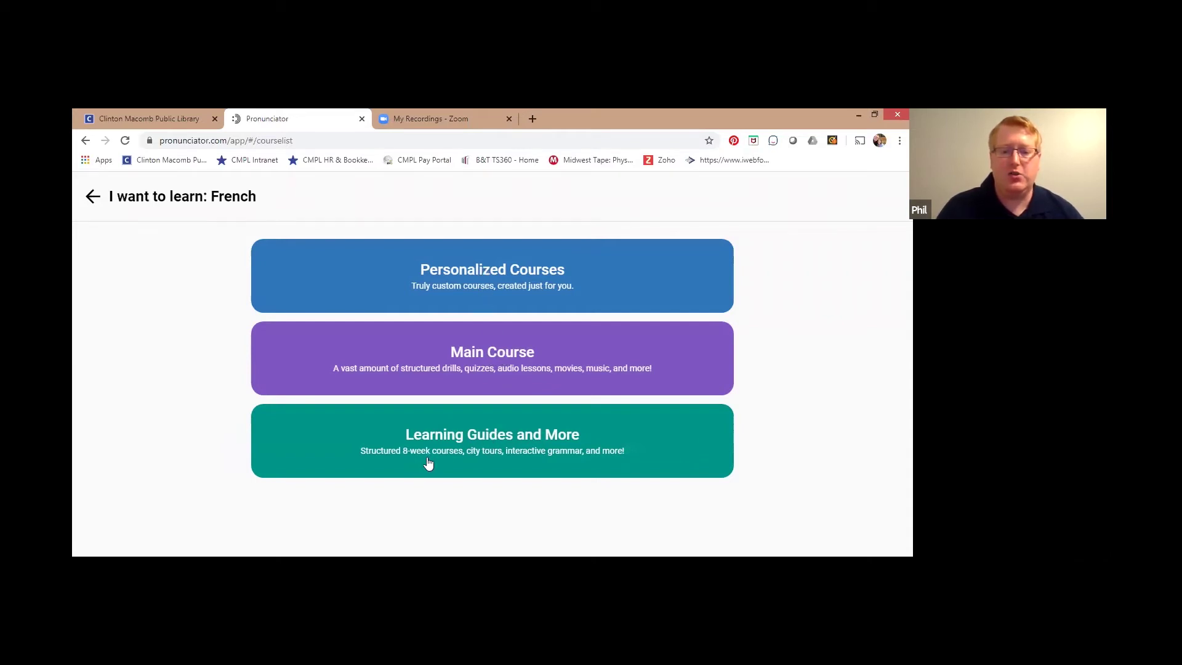
Start the Core Vocabulary level under Language Learning Levels, opening the Agriculture drill.
{"action": "left_click", "coordinate": [497, 351]}
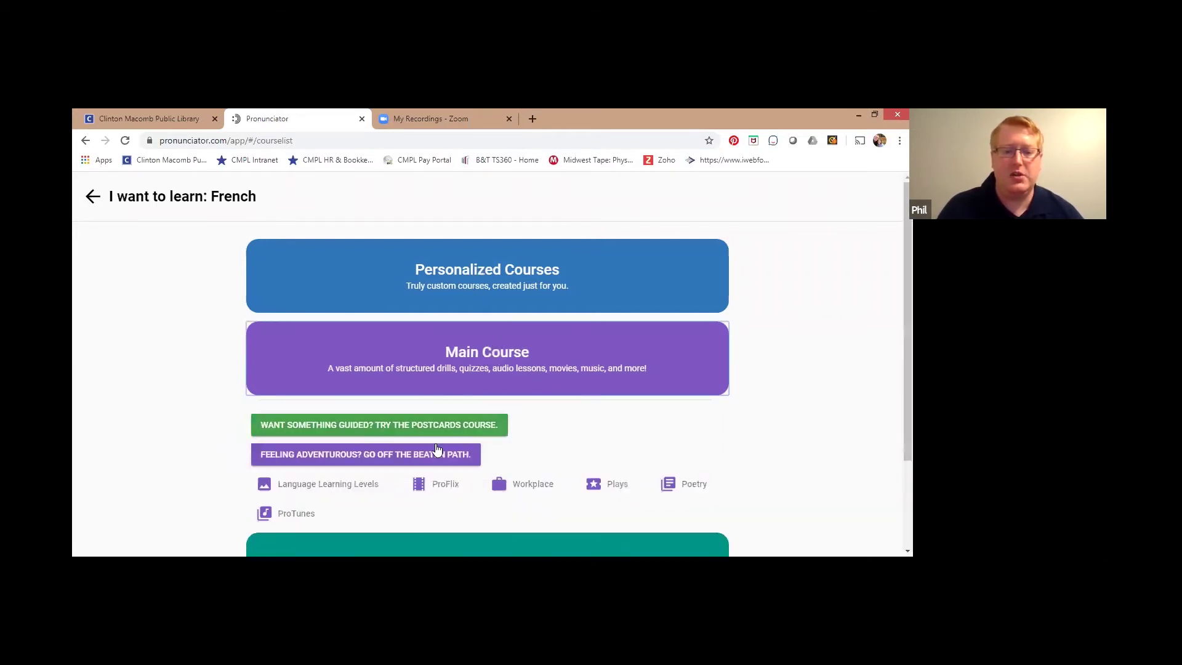
{"action": "left_click", "coordinate": [327, 488]}
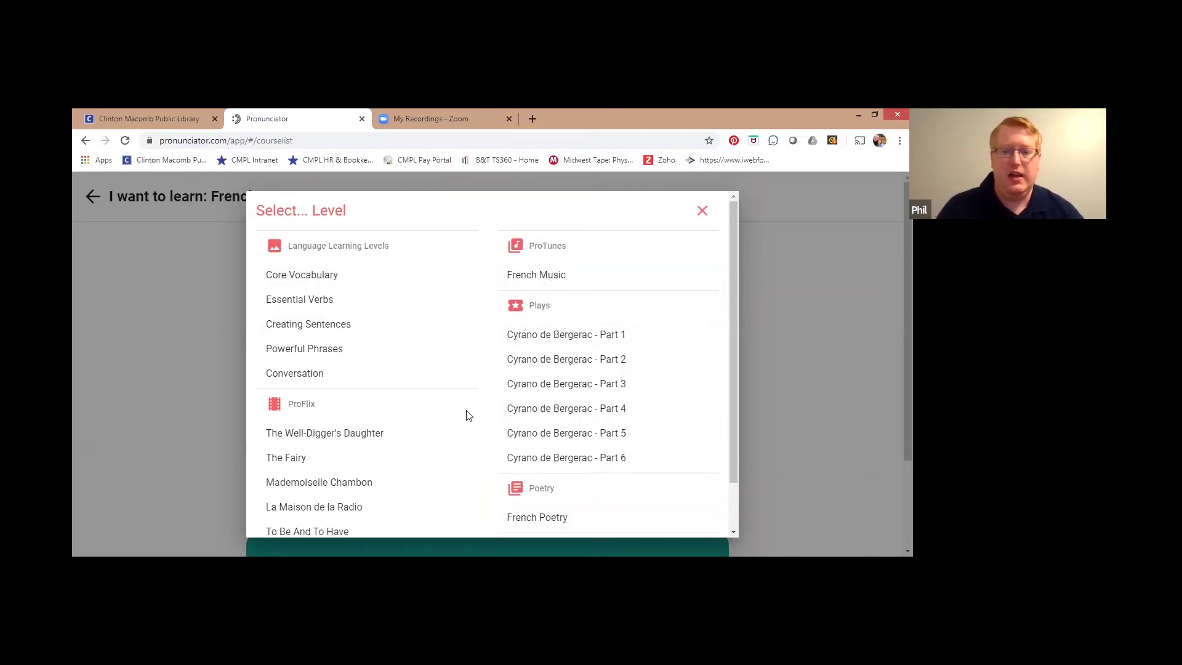
{"action": "scroll", "coordinate": [467, 416], "scroll_direction": "down", "scroll_amount": 1}
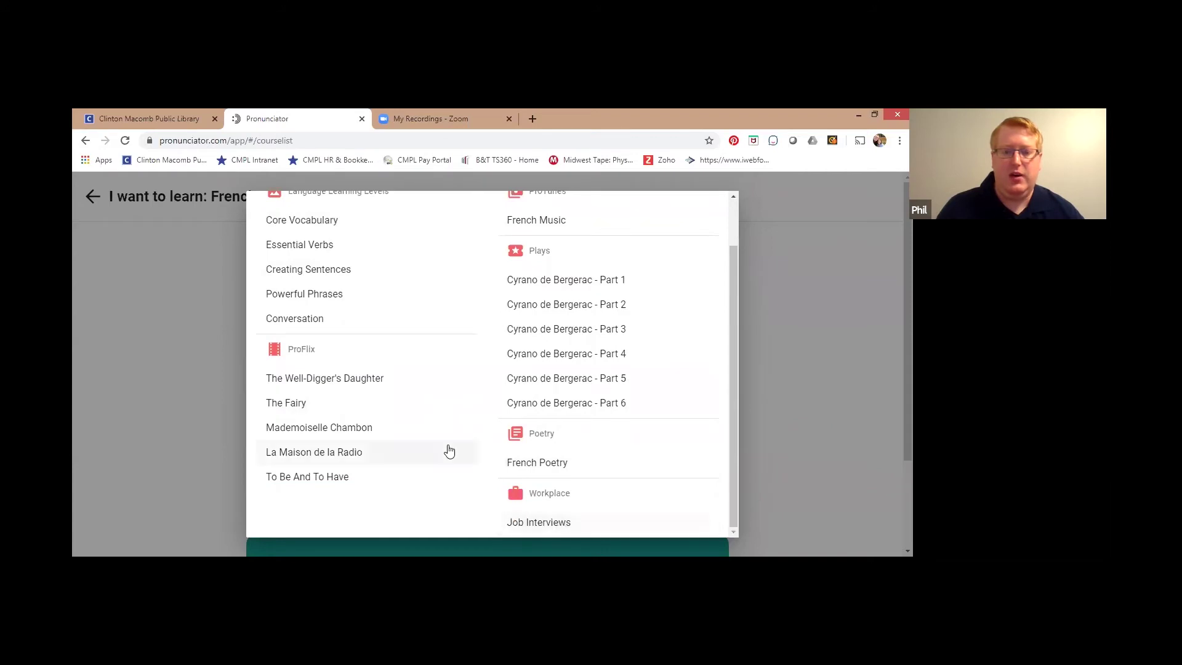
{"action": "scroll", "coordinate": [446, 451], "scroll_direction": "up", "scroll_amount": 1}
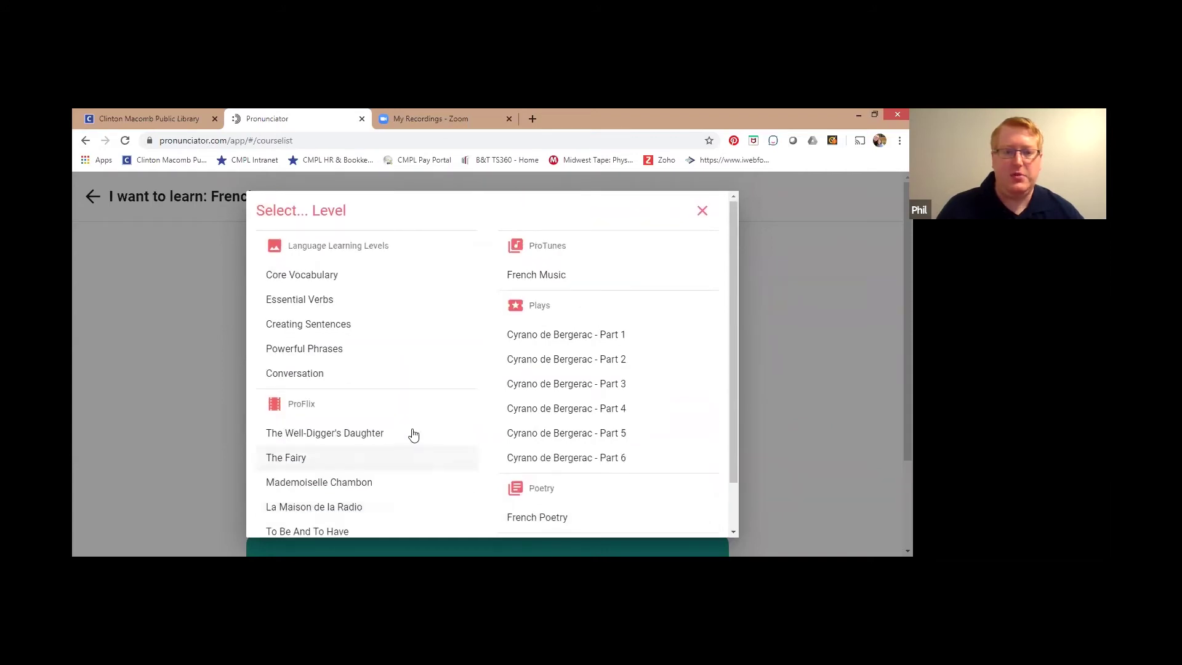
{"action": "left_click", "coordinate": [314, 276]}
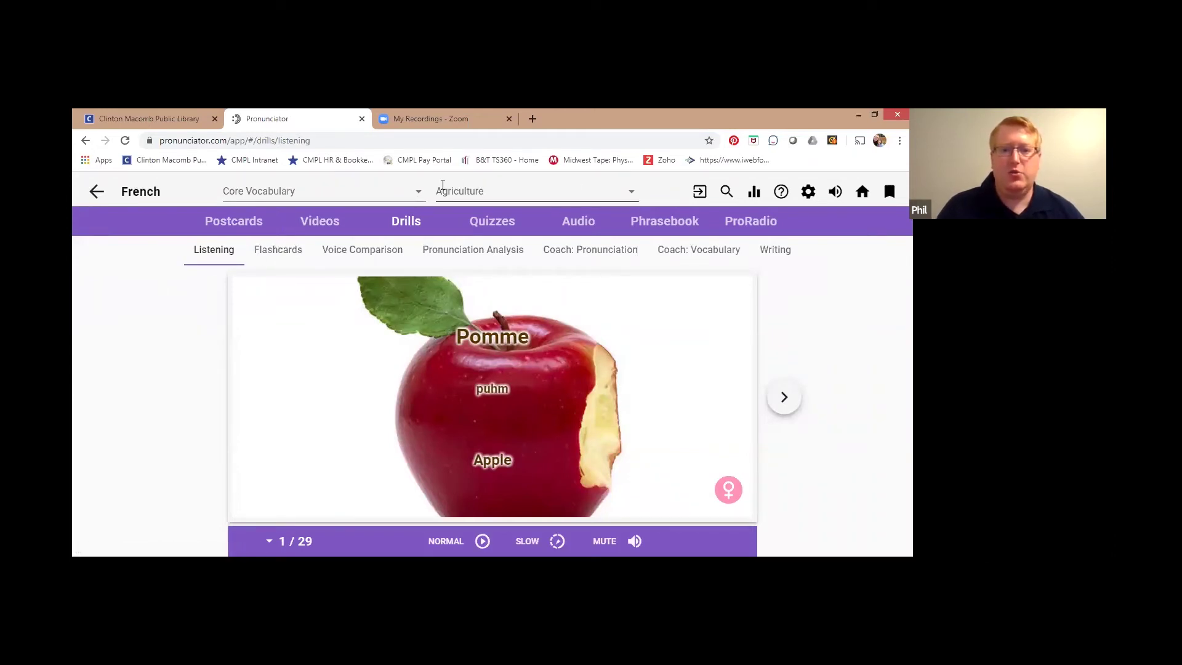
Switch the vocabulary drill from Agriculture to the Animals unit.
{"action": "left_click", "coordinate": [629, 190]}
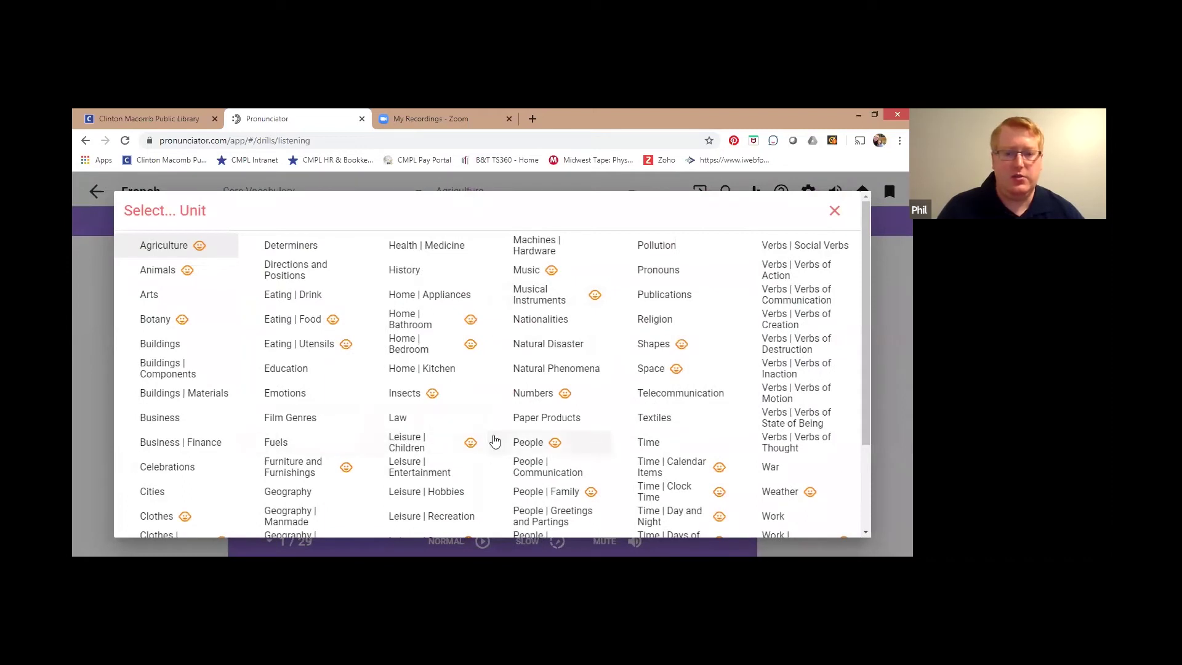
{"action": "left_click", "coordinate": [159, 269]}
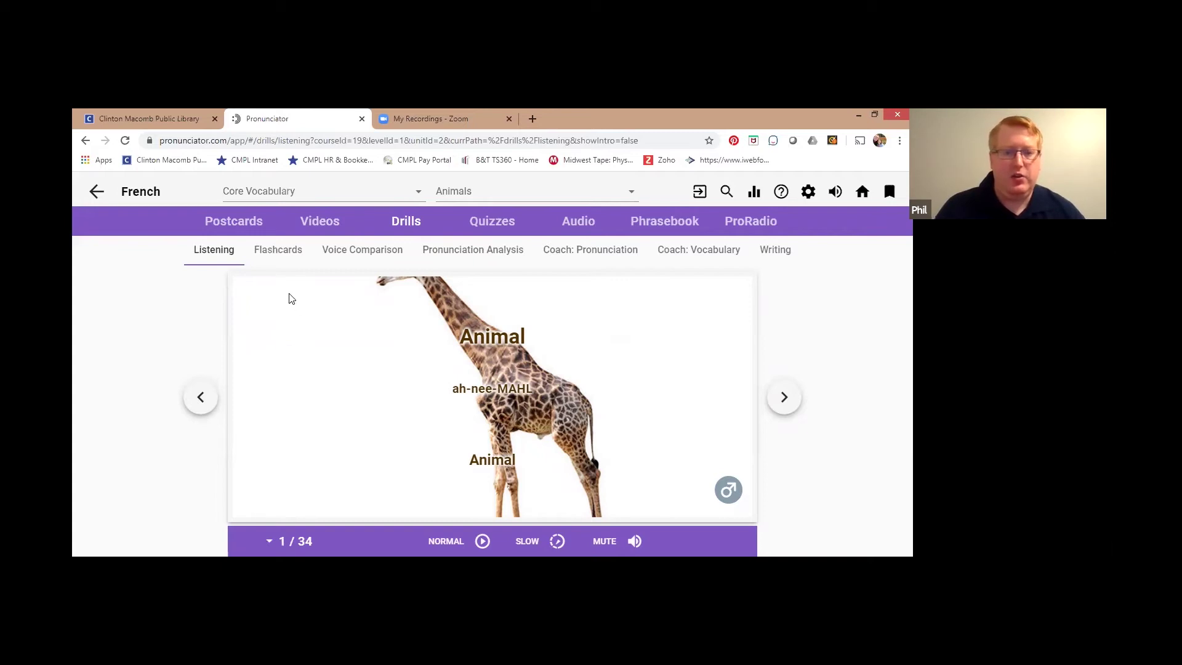
Show the Animals vocabulary as Flashcards, beginning with the hidden giraffe card.
{"action": "left_click", "coordinate": [283, 259]}
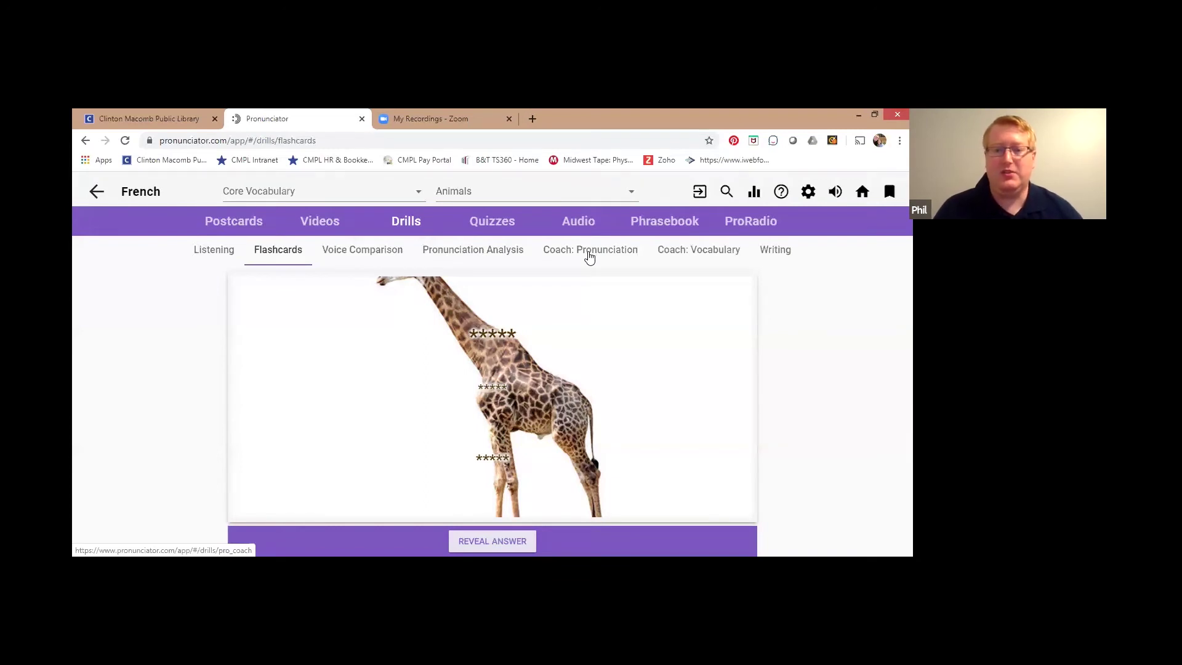
Open the Coach: Pronunciation drill and get the spoken word Animal scored.
{"action": "left_click", "coordinate": [588, 251]}
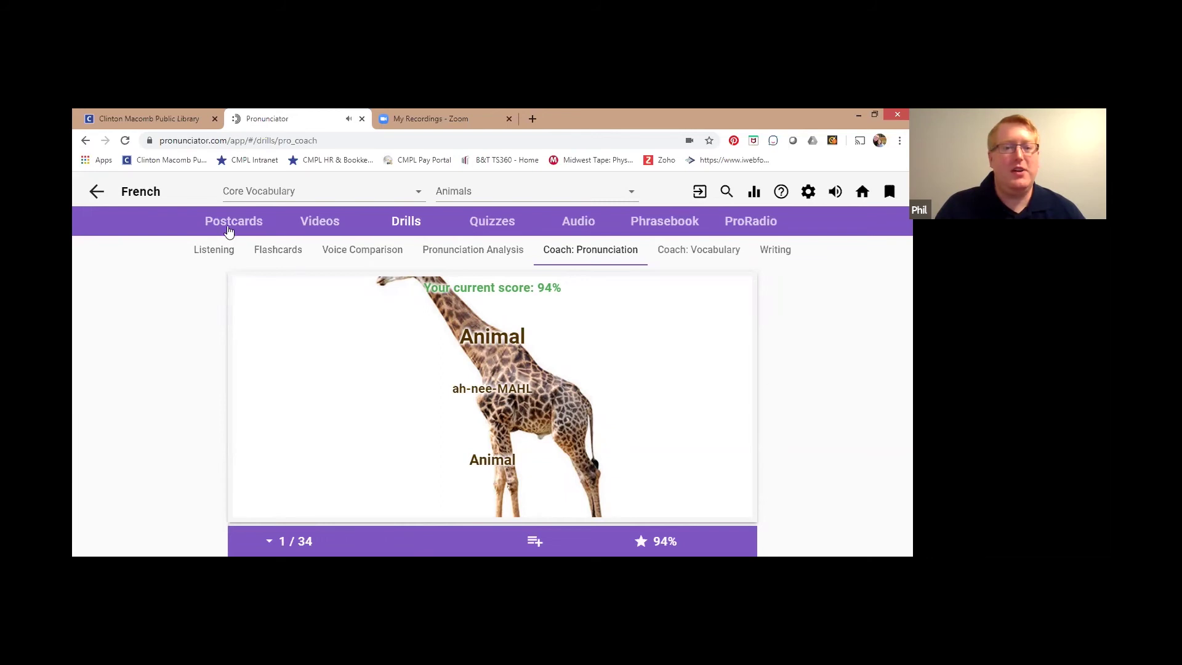
Open Postcards on Absolutely Essential Expressions, card 1 of 52: S'il vous plaît.
{"action": "left_click", "coordinate": [232, 227]}
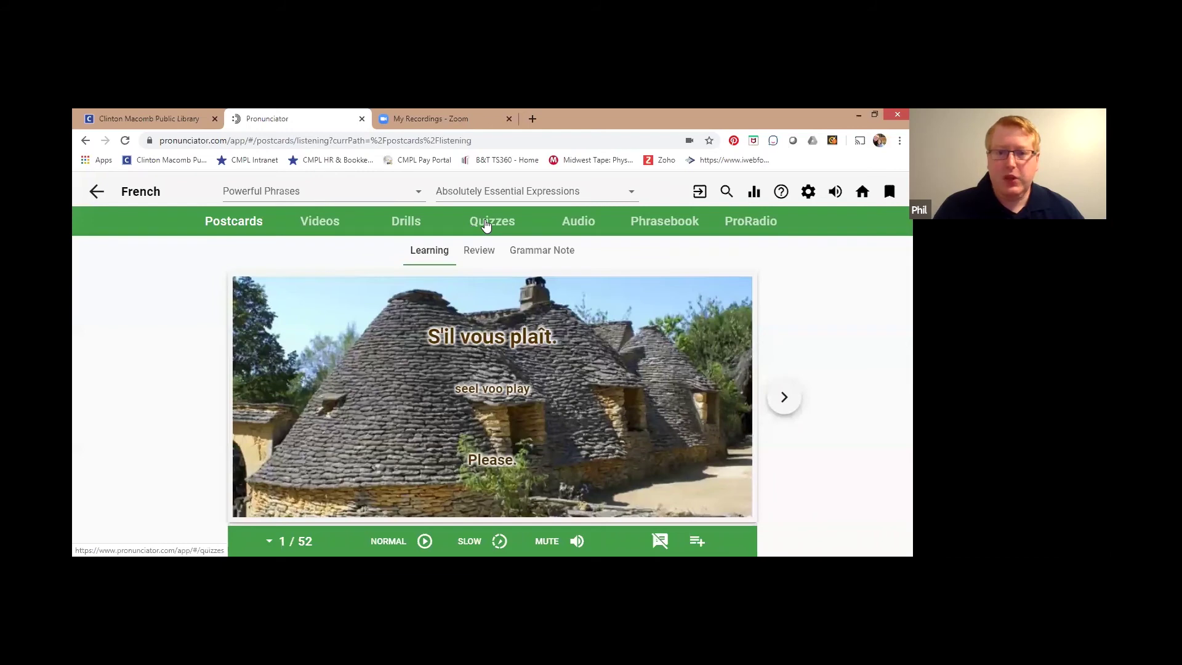
Open the Vocabulary quiz for Absolutely Essential Expressions in the Quizzes section.
{"action": "left_click", "coordinate": [486, 225]}
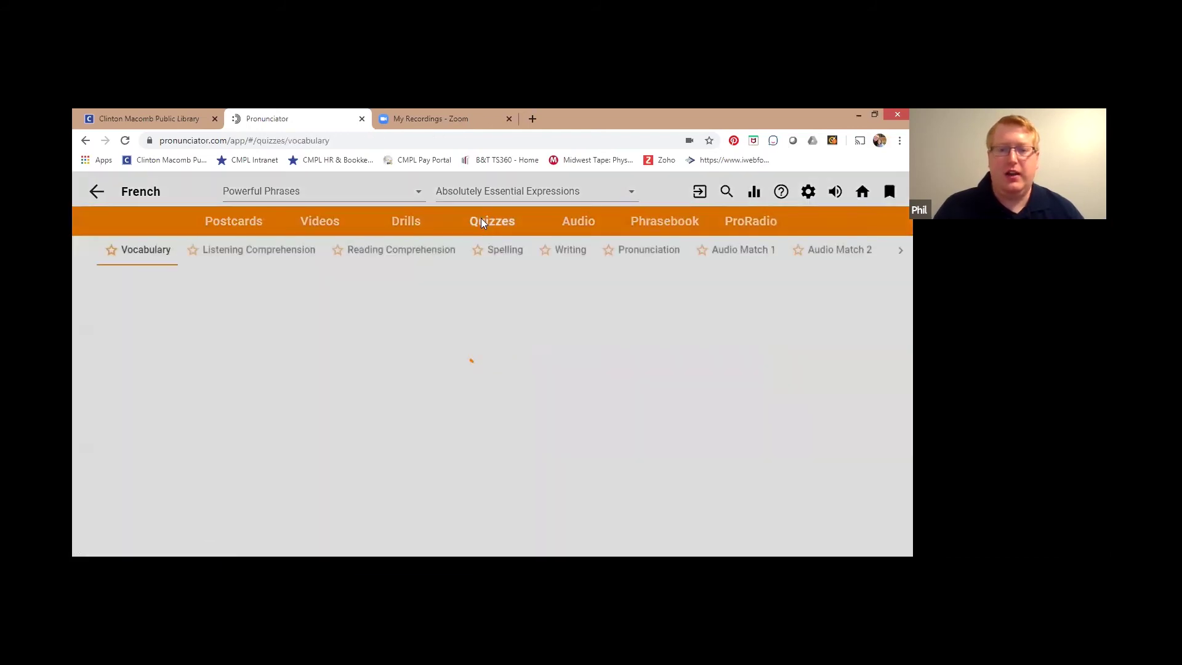